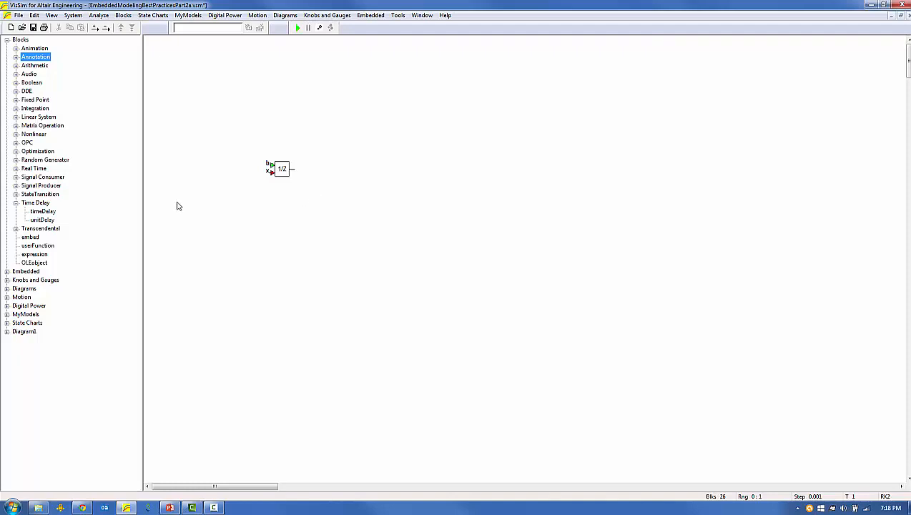
Feed the unit delay's x input from a ramp and its b input from a pulse train with .1 between pulses.
left_click(15, 186)
left_click_drag(38, 257, 270, 172)
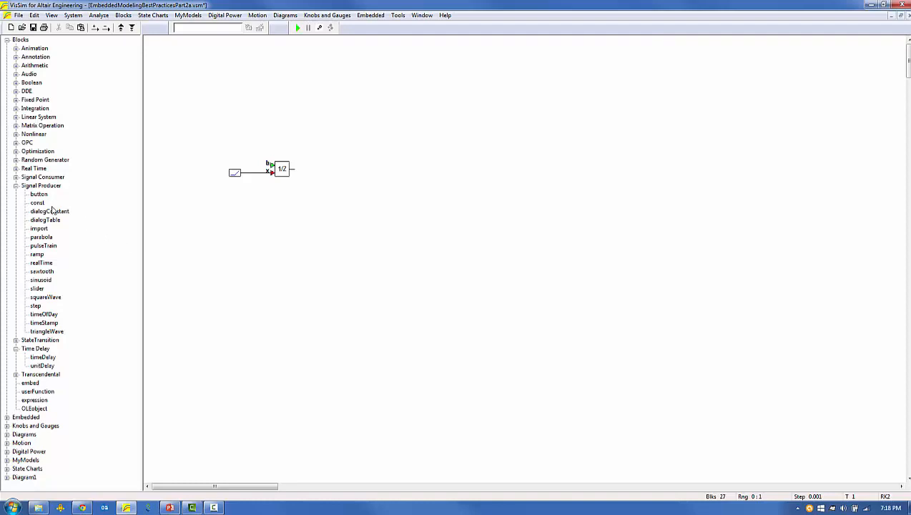
left_click_drag(43, 245, 243, 153)
double_click(231, 153)
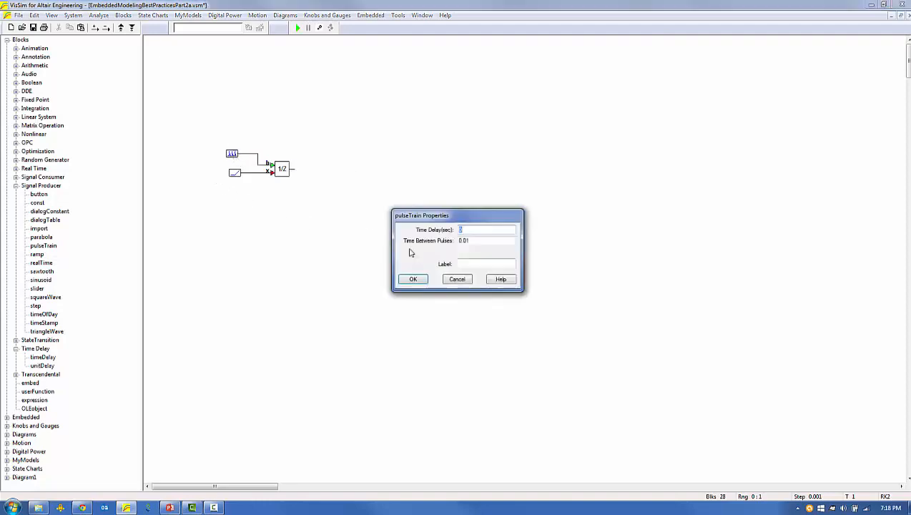
key("Tab")
type(".1")
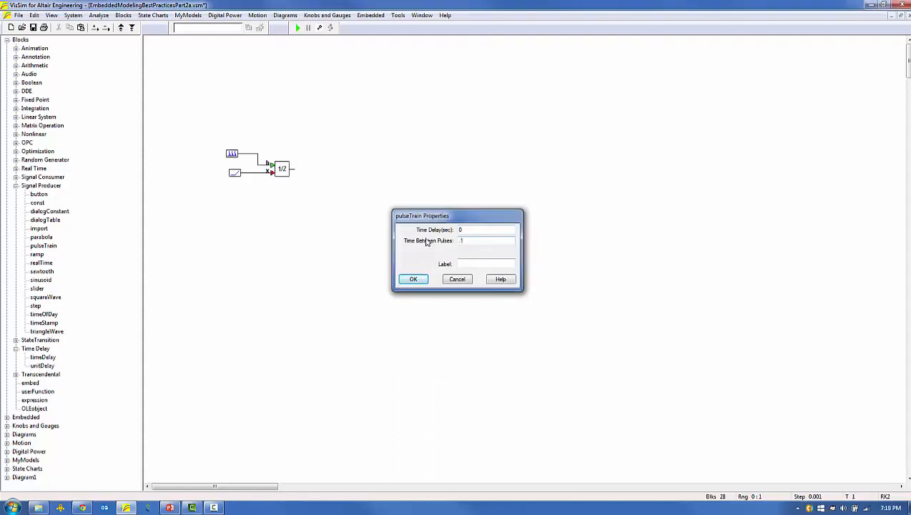
key("Return")
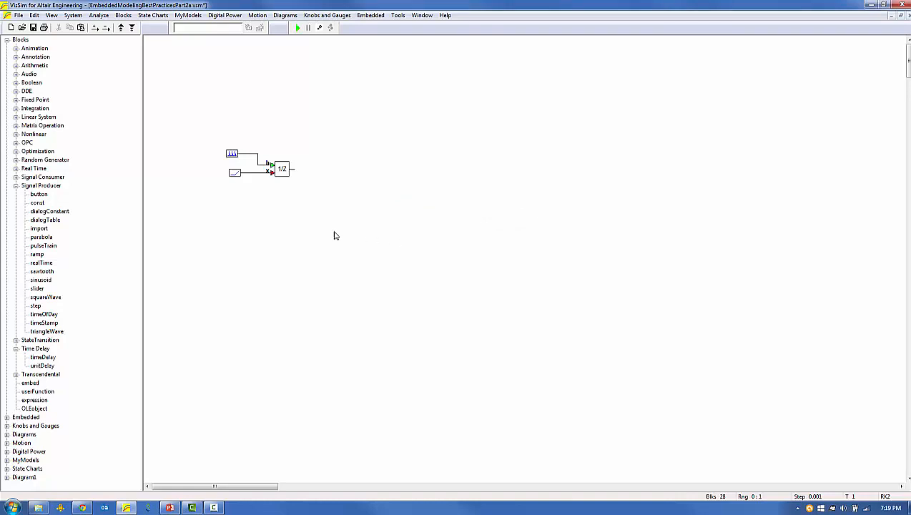
Add a plot block and wire the unit delay's output and the ramp signal to its first two inputs.
left_click(15, 177)
left_click_drag(37, 263, 337, 172)
left_click_drag(338, 172, 294, 169)
left_click_drag(235, 174, 235, 185)
left_click_drag(336, 179, 260, 184)
left_click_drag(371, 194, 368, 199)
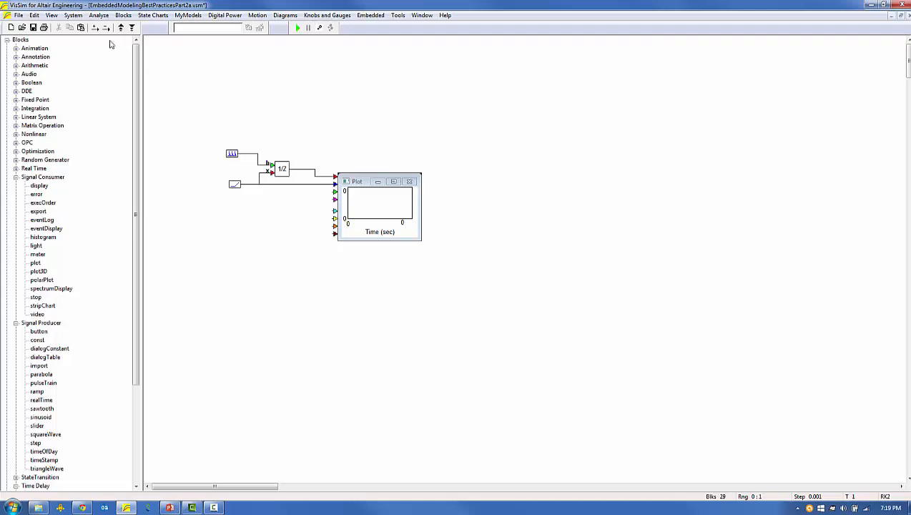
Run the simulation with the existing system range settings and enlarge the plot.
left_click(75, 17)
left_click(106, 79)
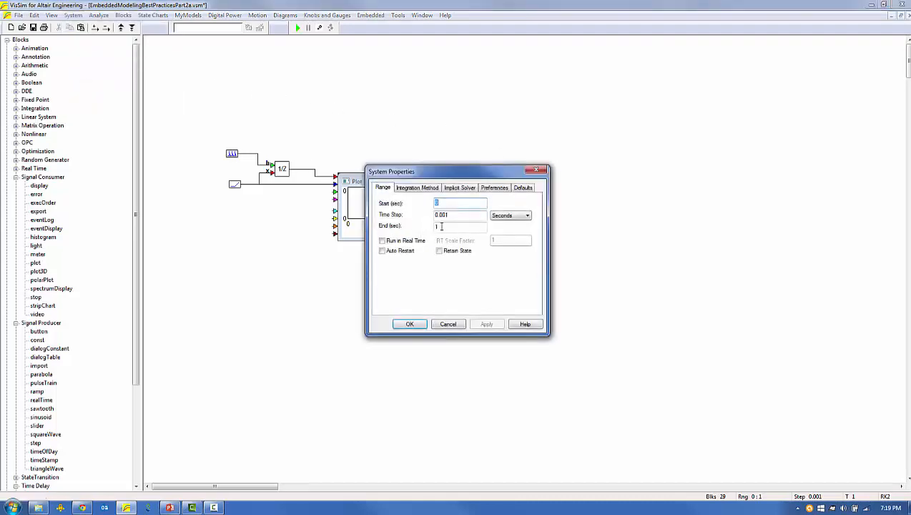
left_click(410, 324)
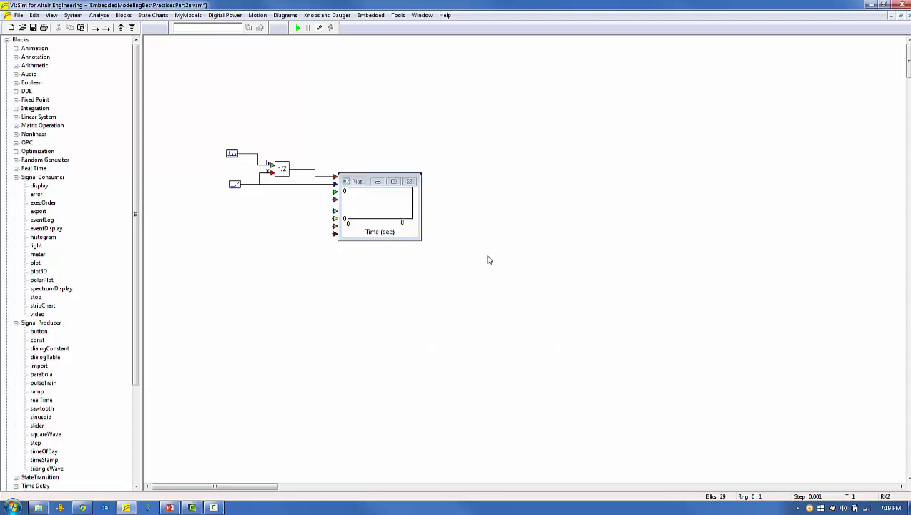
left_click(297, 29)
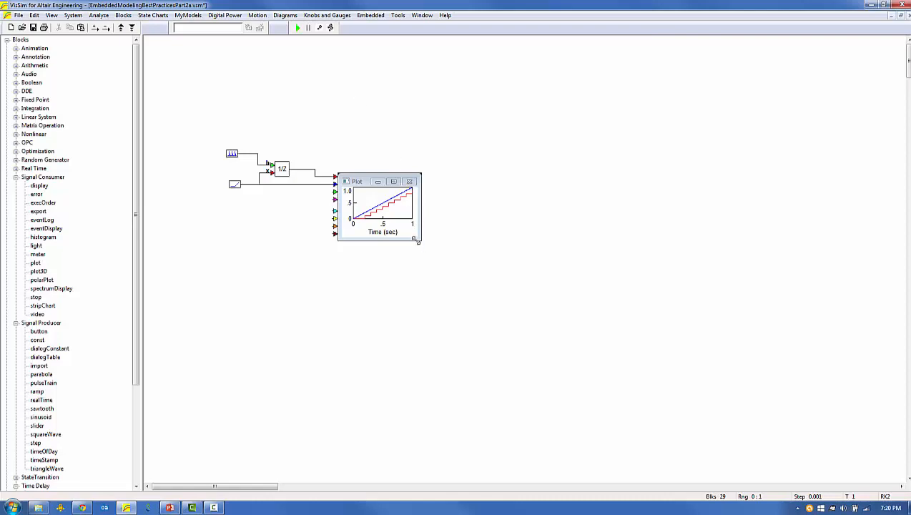
left_click_drag(419, 239, 531, 335)
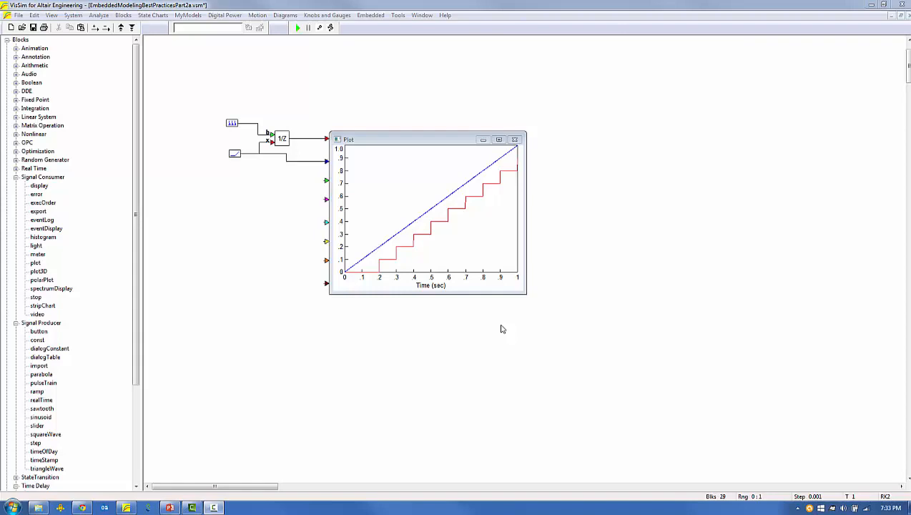
Delete the plot and the ramp block, keeping the pulse train and the unit delay.
left_click(514, 139)
left_click_drag(271, 141, 253, 170)
key("Delete")
Add a summing junction before the unit delay and feed its first input from a constant of 1.
left_click(16, 65)
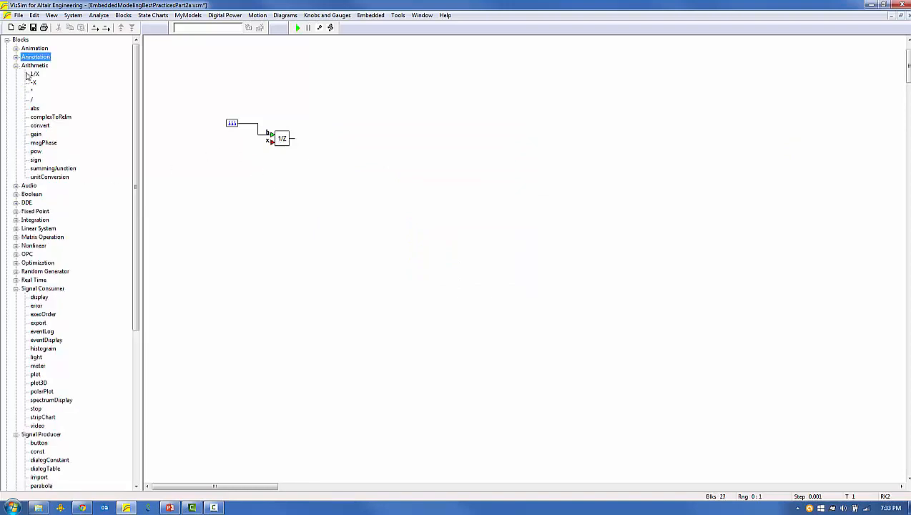
left_click_drag(55, 170, 223, 153)
left_click(16, 288)
mouse_move(37, 313)
left_mouse_down()
mouse_move(183, 149)
mouse_move(214, 150)
left_mouse_up()
Wire the summing junction to the unit delay's x input and route the delay's output back to the sum through a wirePositioner.
left_click(16, 56)
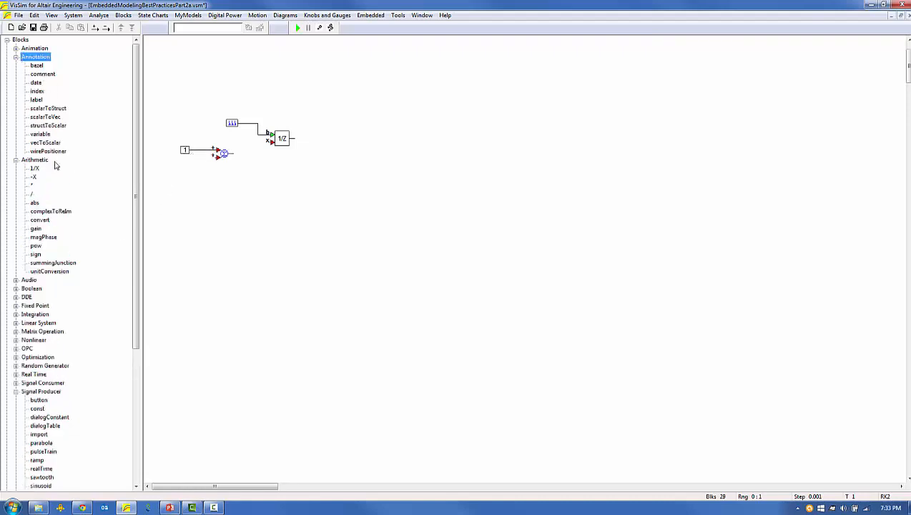
left_click(53, 152)
left_click_drag(53, 152, 277, 176)
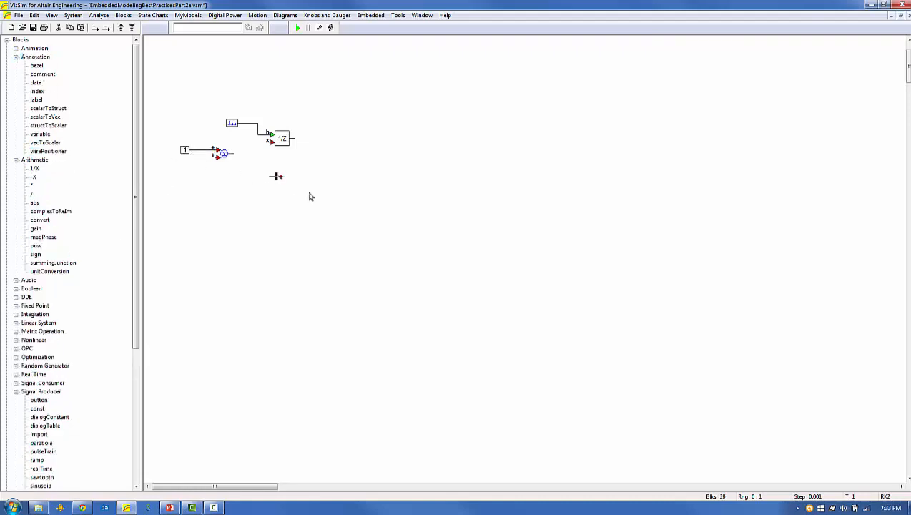
left_click_drag(216, 158, 276, 176)
mouse_move(293, 138)
left_mouse_down()
mouse_move(283, 176)
mouse_move(288, 144)
mouse_move(296, 150)
left_mouse_up()
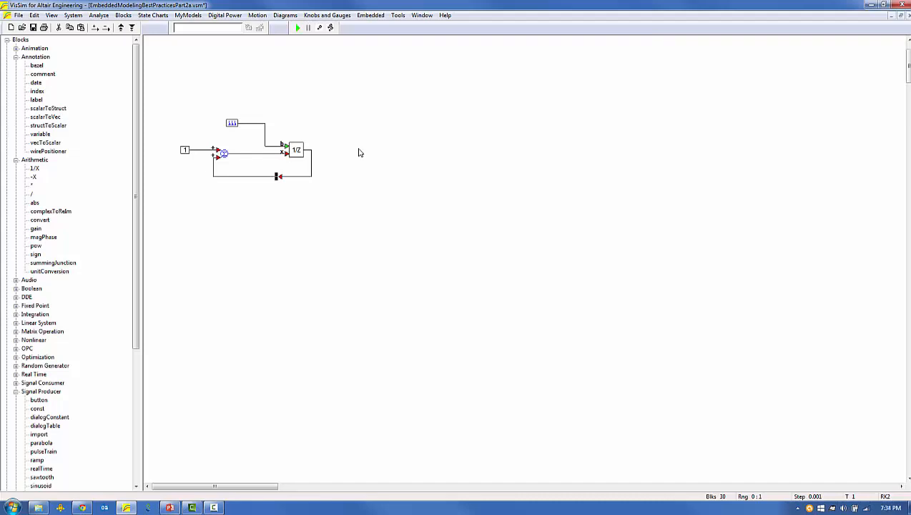
Change the time between pulses of the pulse train driving the unit delay.
double_click(229, 124)
key("Tab")
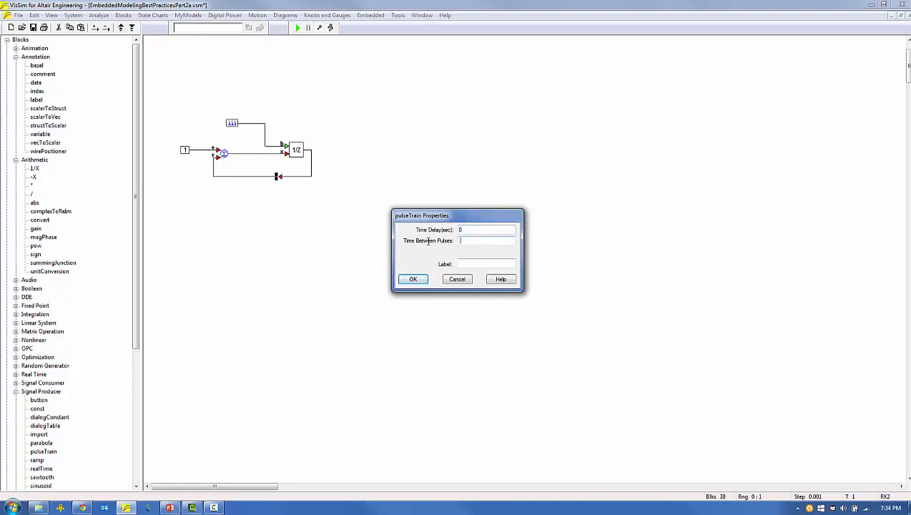
type("1")
key("Return")
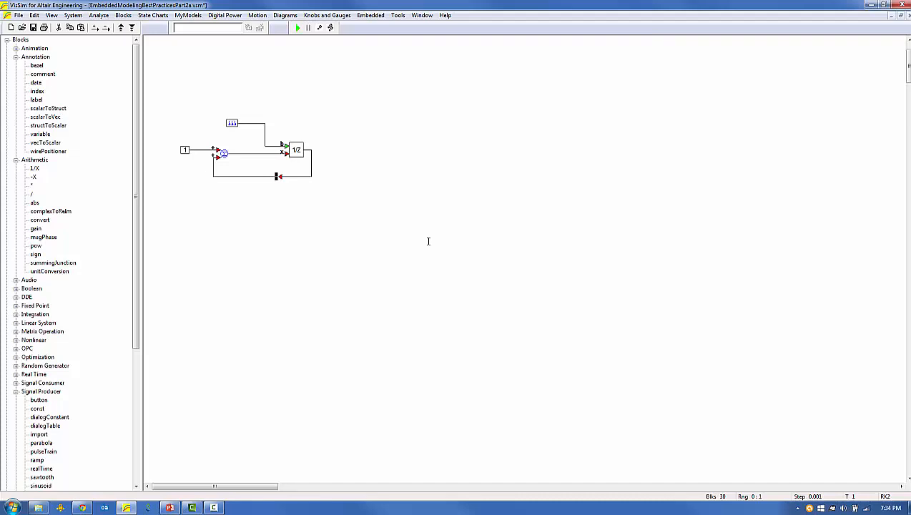
Add two plots, one wired to the pulse train and the other to the unit delay's output.
left_click(16, 160)
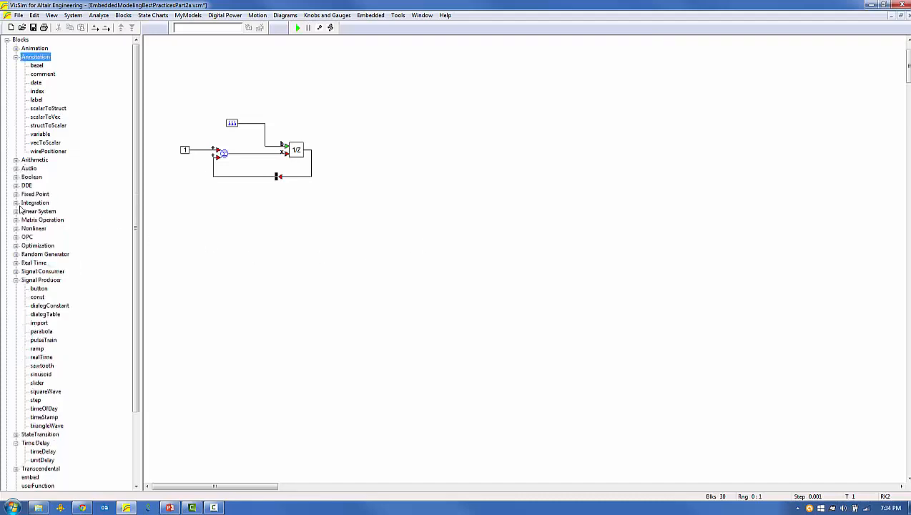
left_click(16, 271)
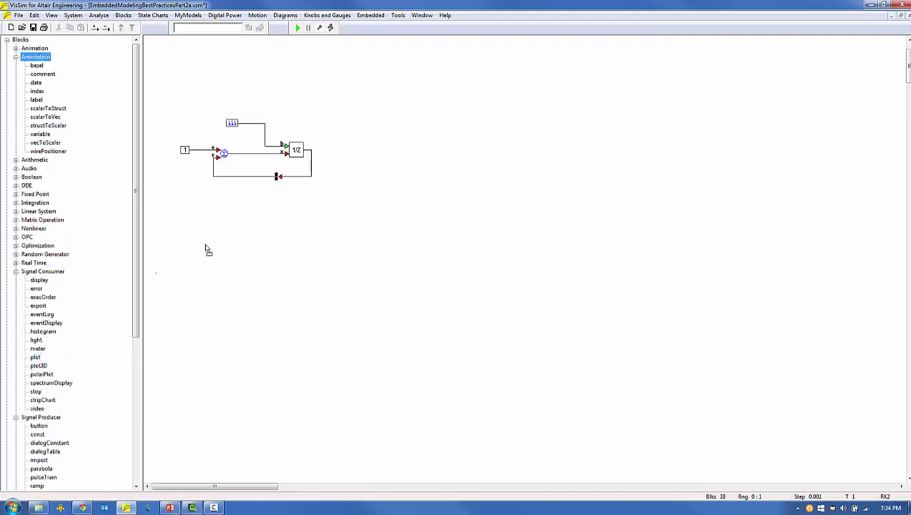
left_click(359, 124)
mouse_move(238, 123)
left_mouse_down()
mouse_move(363, 123)
mouse_move(385, 228)
left_mouse_up()
left_click_drag(311, 149, 361, 204)
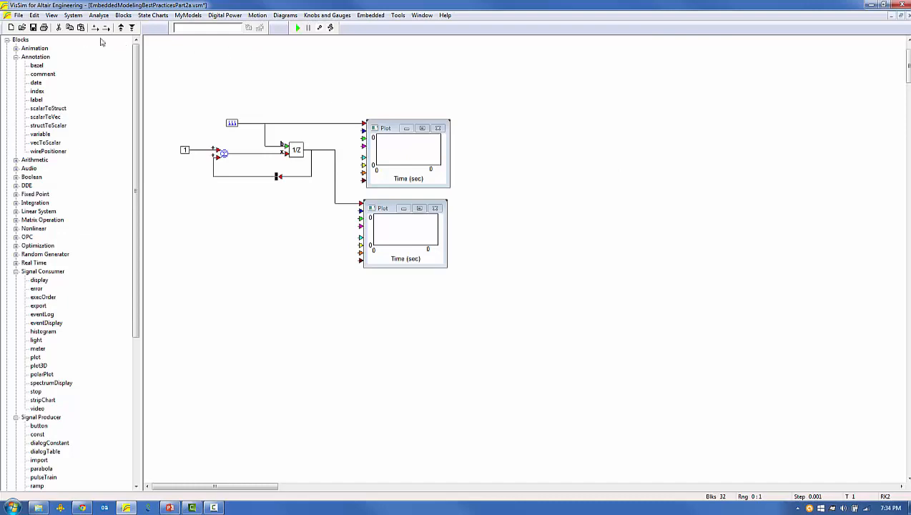
Simulate the feedback loop with the existing system range settings to fill both plots.
left_click(76, 16)
left_click(89, 79)
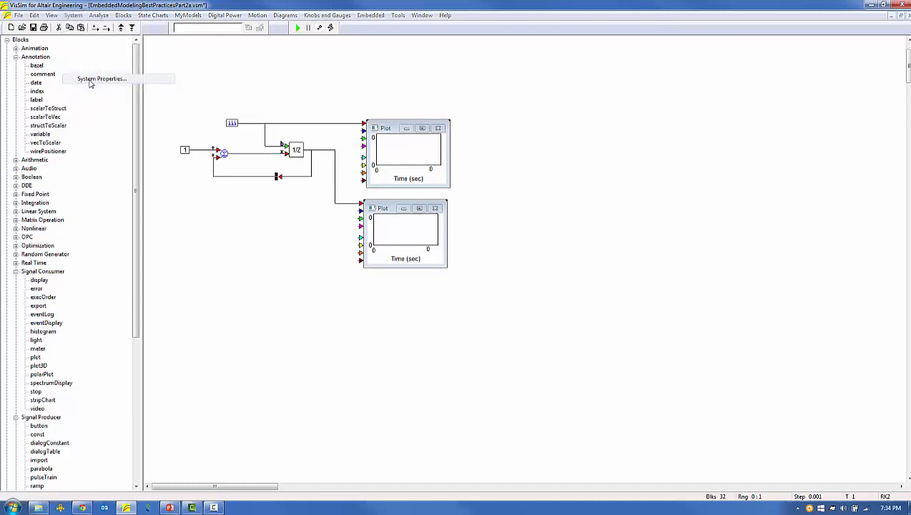
left_click(410, 324)
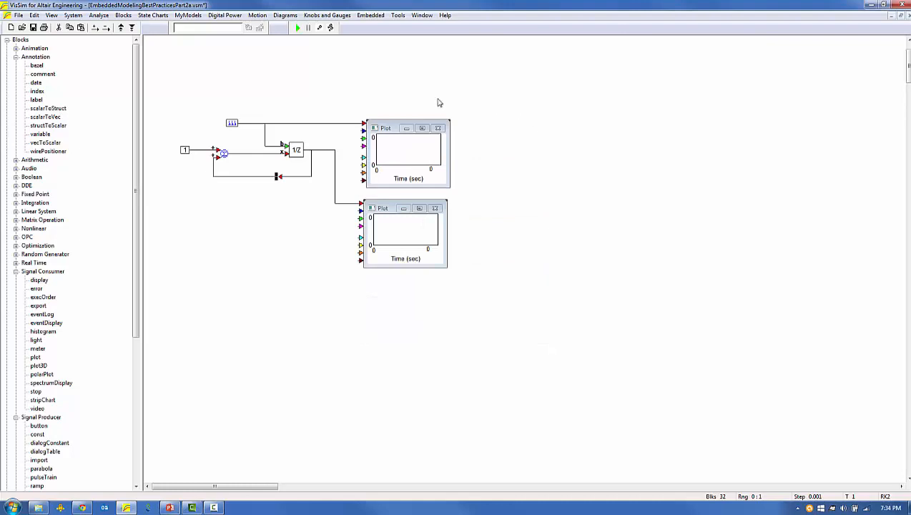
left_click(297, 29)
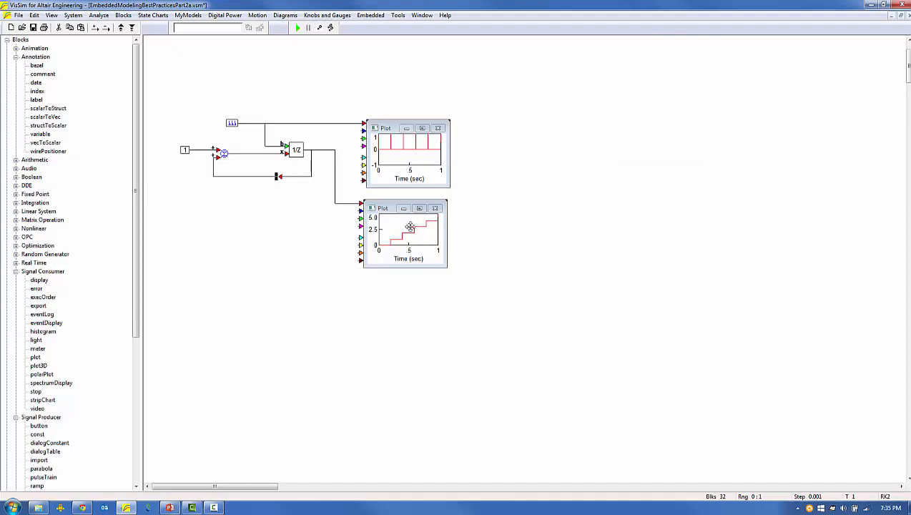
Set the unit delay's initial condition to 1 and rerun the simulation.
mouse_move(361, 209)
double_click(296, 150)
key("Return")
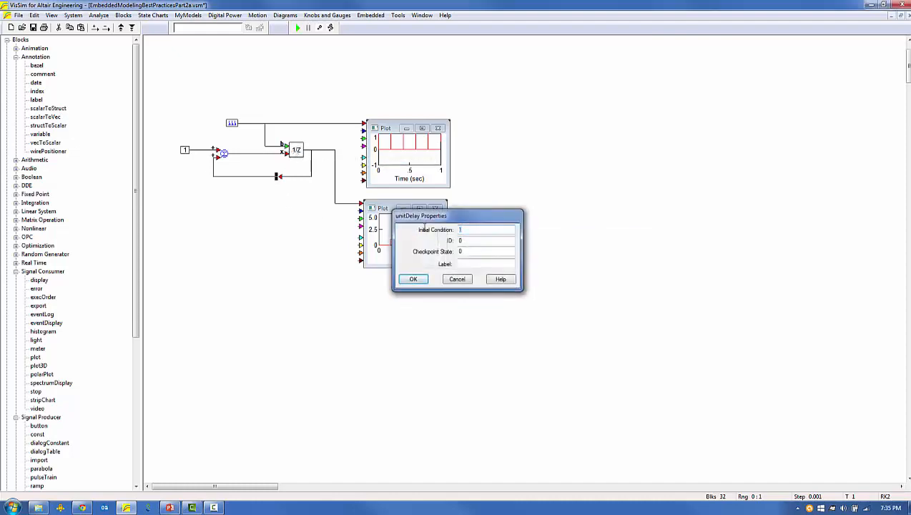
left_click(298, 28)
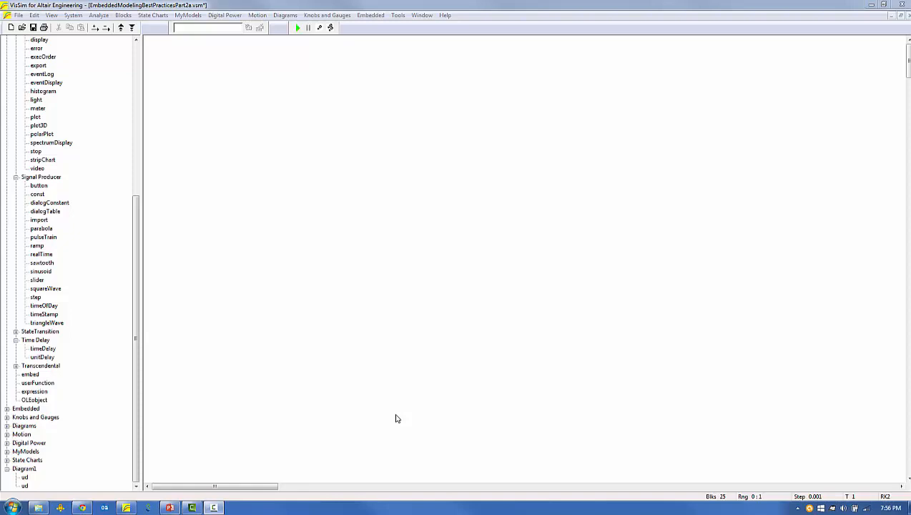
Place a constant block and a variable block on the empty diagram, naming the variable updateTime1.
left_click(136, 40)
left_click(135, 41)
left_click(136, 41)
left_click(136, 41)
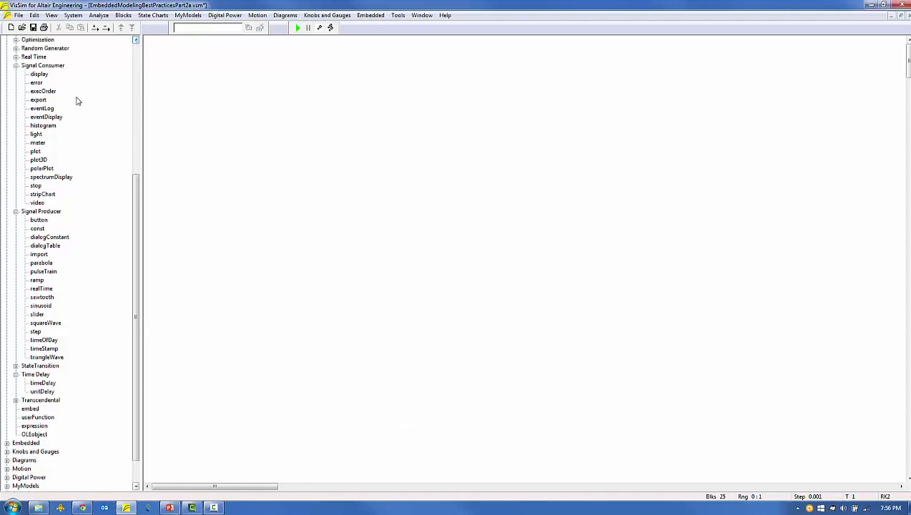
left_click(136, 42)
scroll(136, 42, "up", 8)
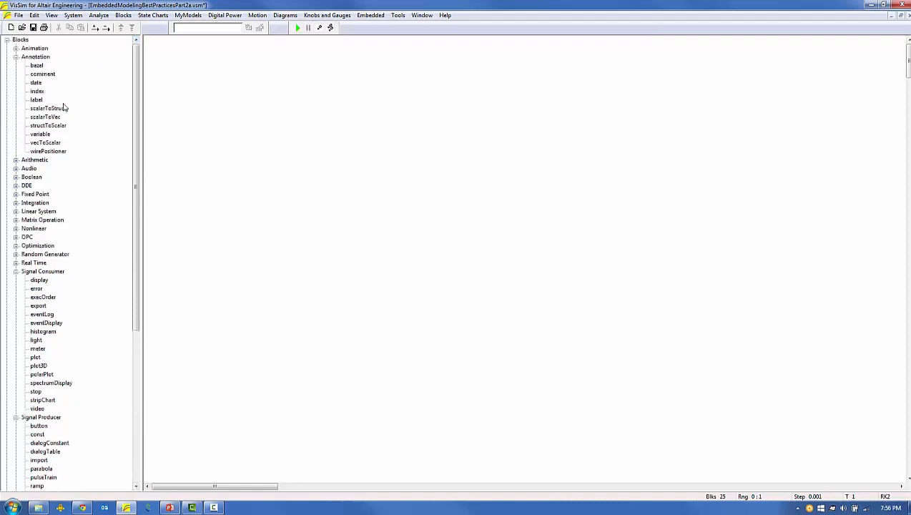
left_click_drag(44, 136, 319, 97)
left_click(297, 77)
double_click(351, 86)
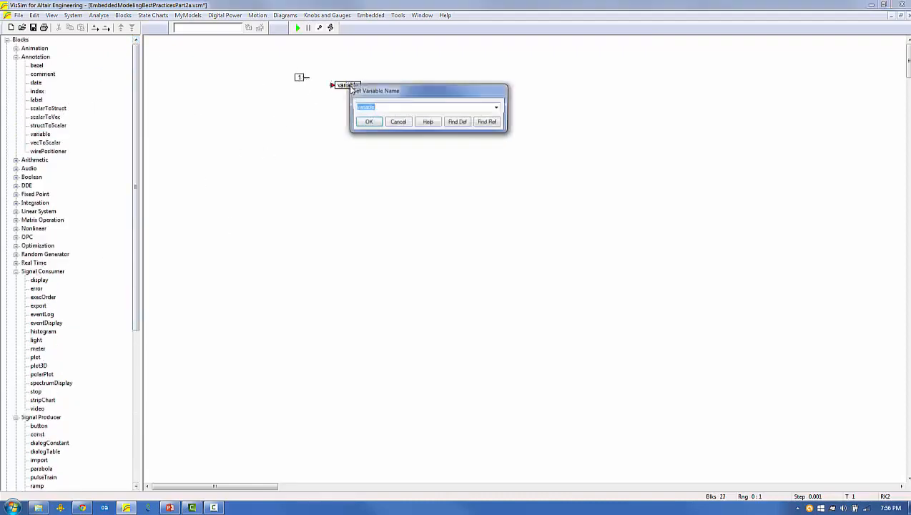
type("updateTime1")
key("Return")
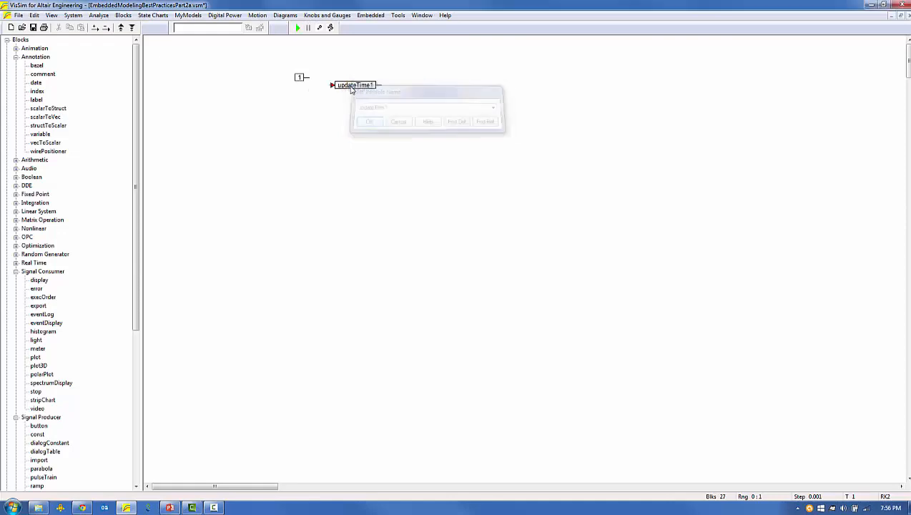
Connect the constant to updateTime1 and set the constant's value to .01.
left_click_drag(299, 76, 333, 85)
double_click(304, 84)
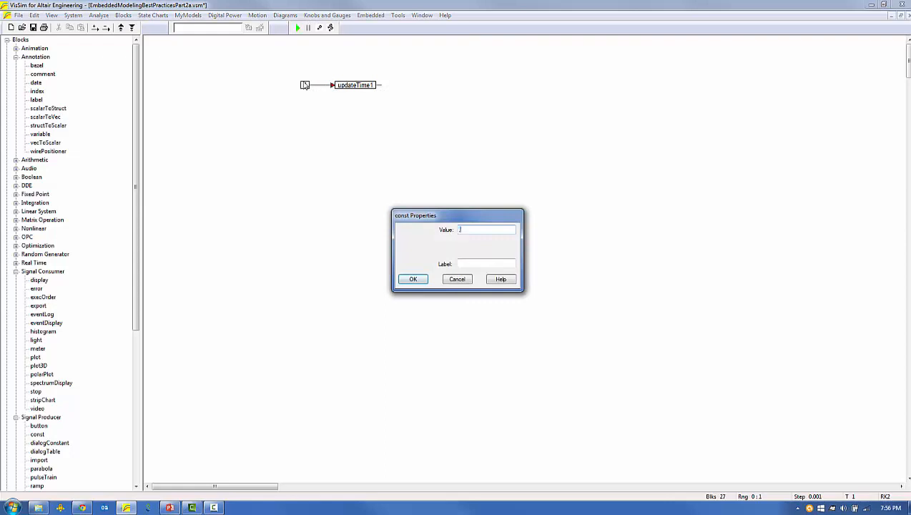
type(".01")
key("Return")
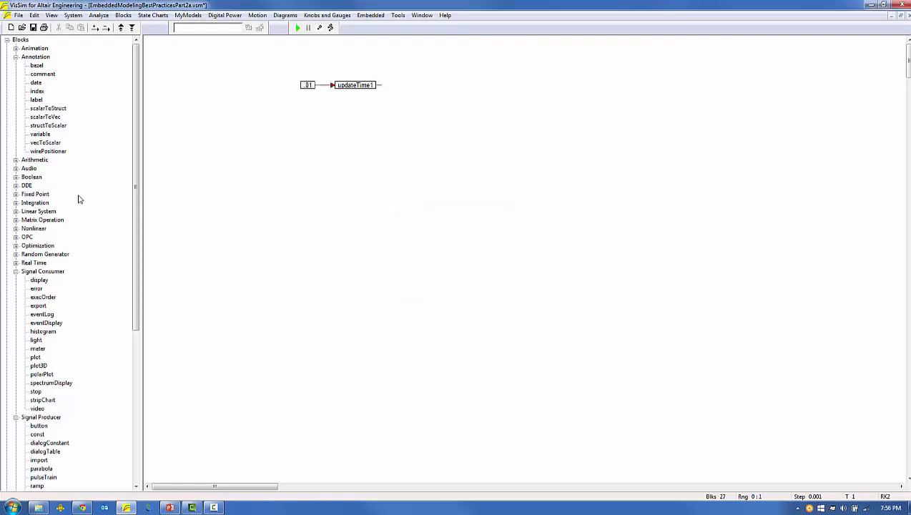
Add a unitDelay block and a pulseTrain block below the updateTime1 variable.
left_click(15, 271)
left_click_drag(43, 459, 365, 150)
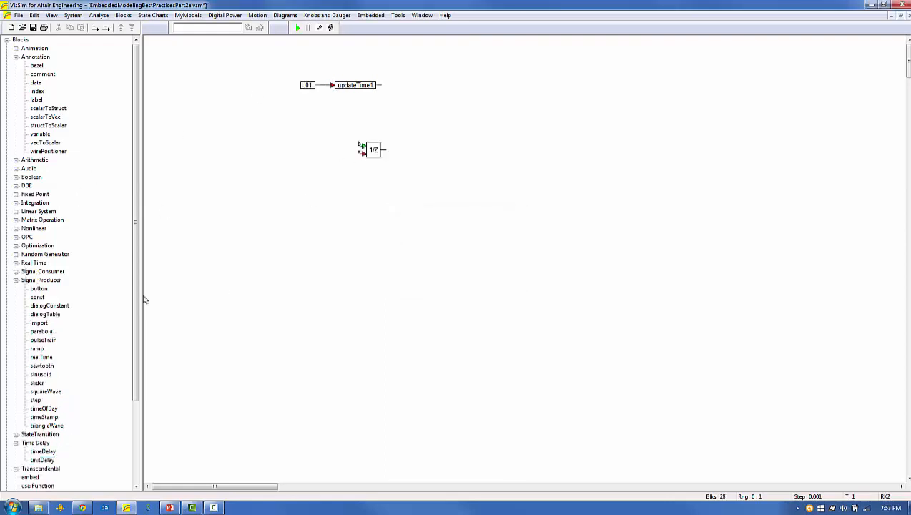
left_click_drag(43, 340, 324, 131)
Copy the variable name updateTime1 and use it as the pulse train's time between pulses.
right_click(357, 87)
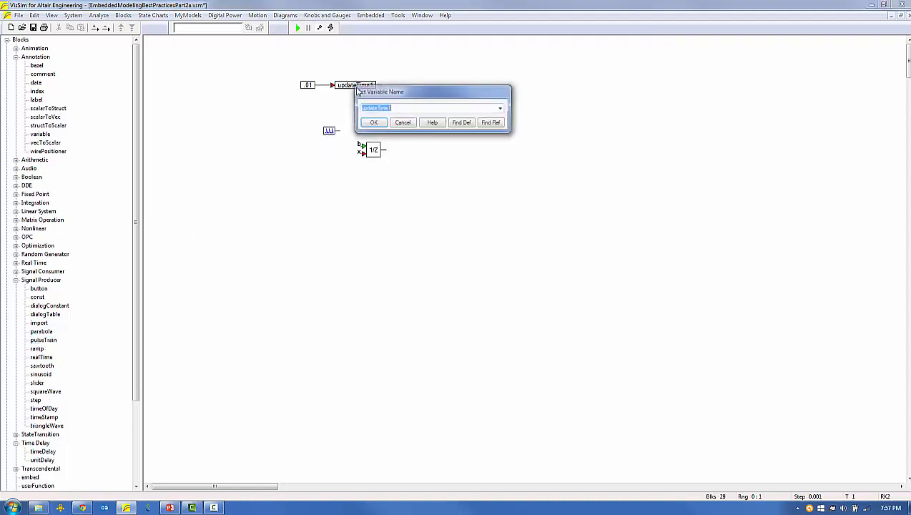
left_click(402, 123)
right_click(328, 129)
double_click(472, 241)
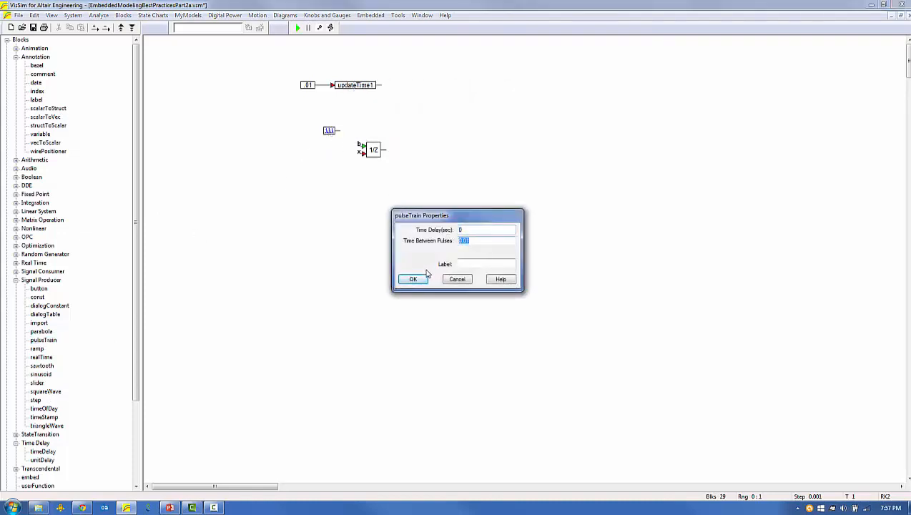
type("updateTime1")
left_click(411, 281)
Connect the pulse train to the unit delay's b input and group both into a compound block named ud, placed below updateTime1.
mouse_move(362, 146)
left_mouse_down()
mouse_move(339, 131)
mouse_move(330, 146)
mouse_move(373, 162)
left_mouse_up()
right_click(371, 150)
left_click(413, 274)
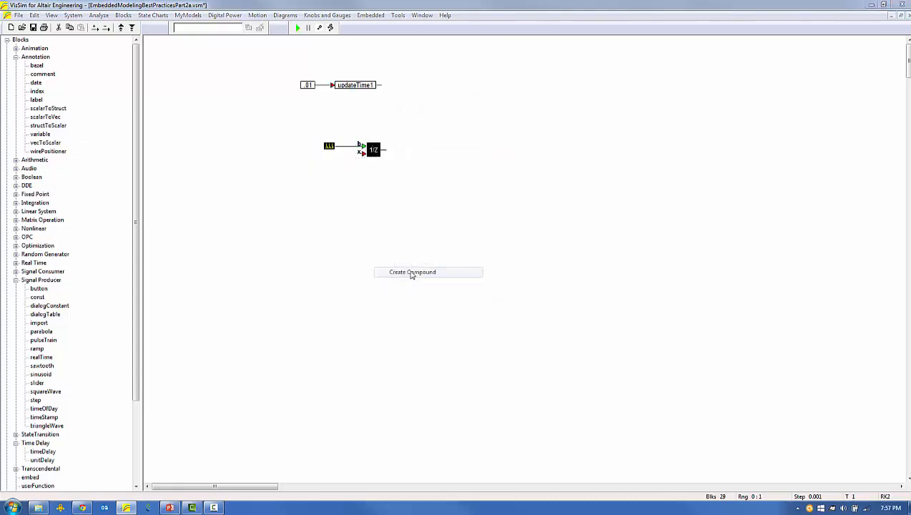
type("sd")
key("Return")
left_click_drag(374, 148, 339, 118)
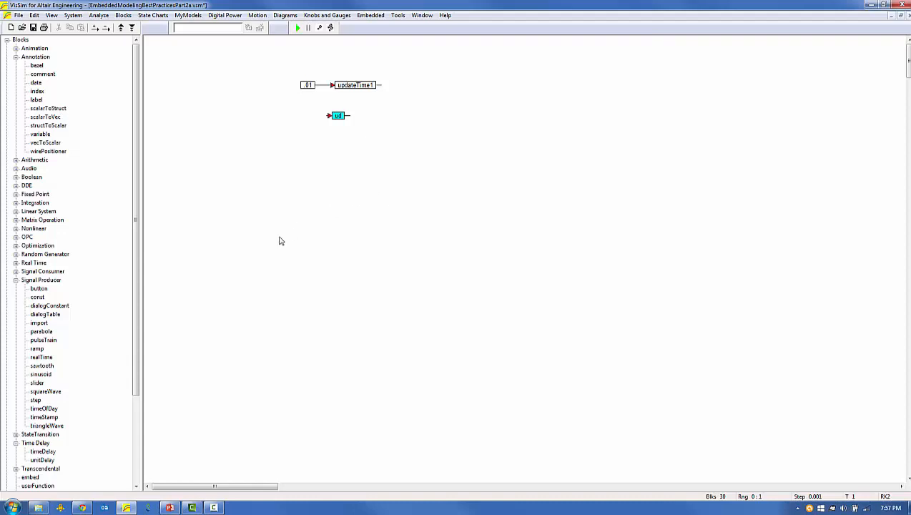
Add a sinusoid block to the left of the ud compound and set its frequency in rad/sec as a multiple of 2*pi.
left_click_drag(43, 375, 205, 123)
double_click(205, 123)
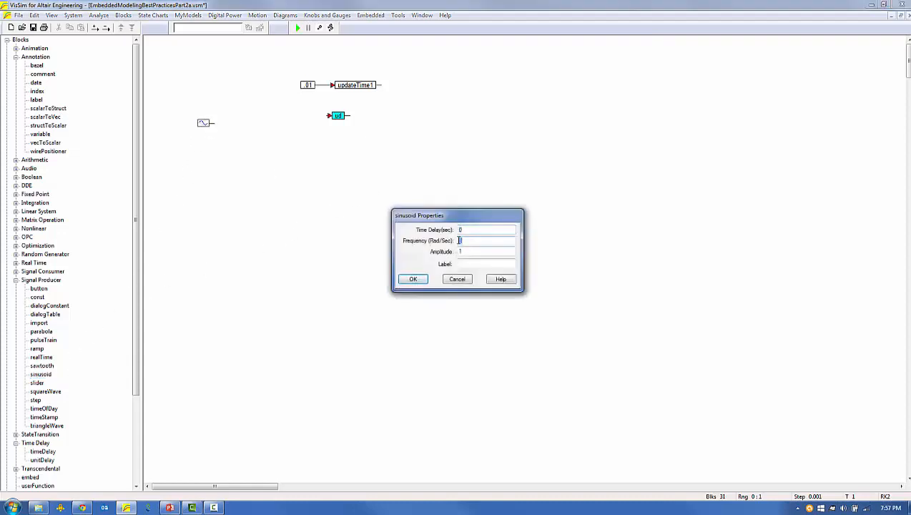
type("2*pi")
key("Return")
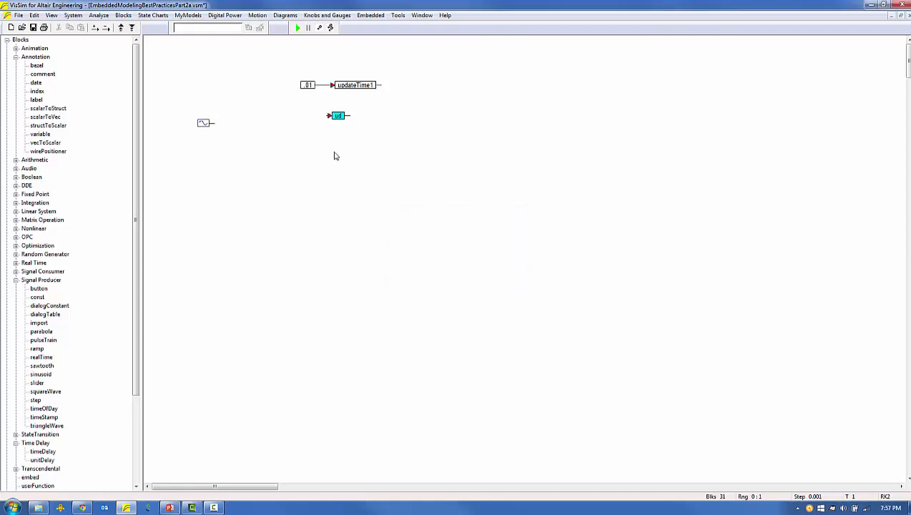
left_click_drag(205, 123, 202, 118)
Add a gain block beside the sinusoid and use the copied variable name updateTime1 as its gain.
left_click(16, 56)
left_click(16, 65)
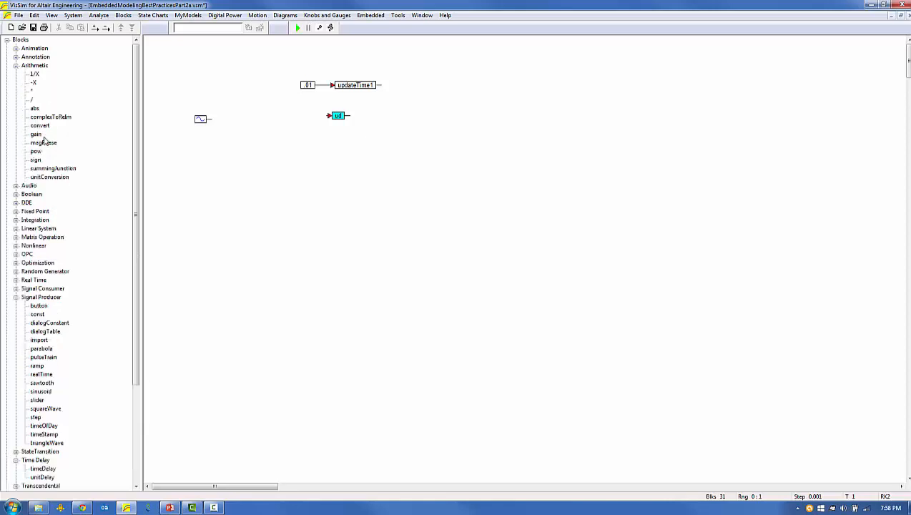
left_click_drag(36, 134, 252, 119)
double_click(352, 85)
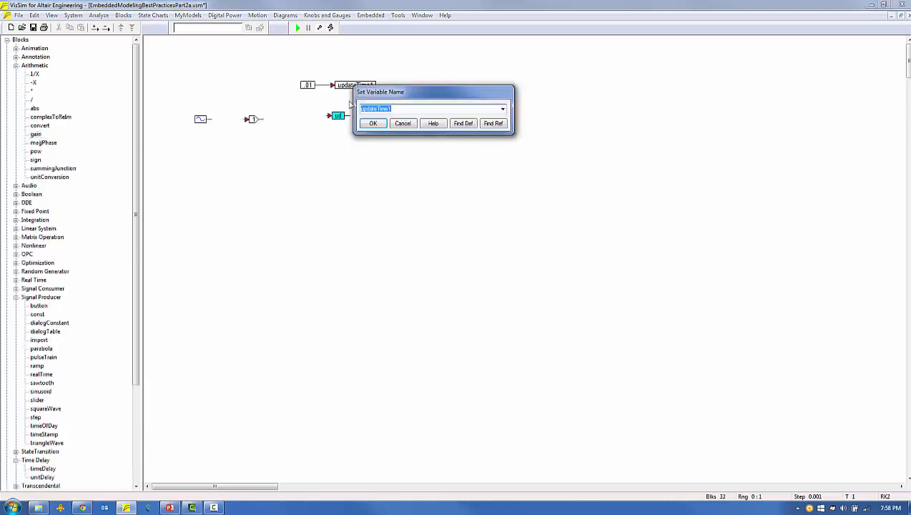
right_click(256, 120)
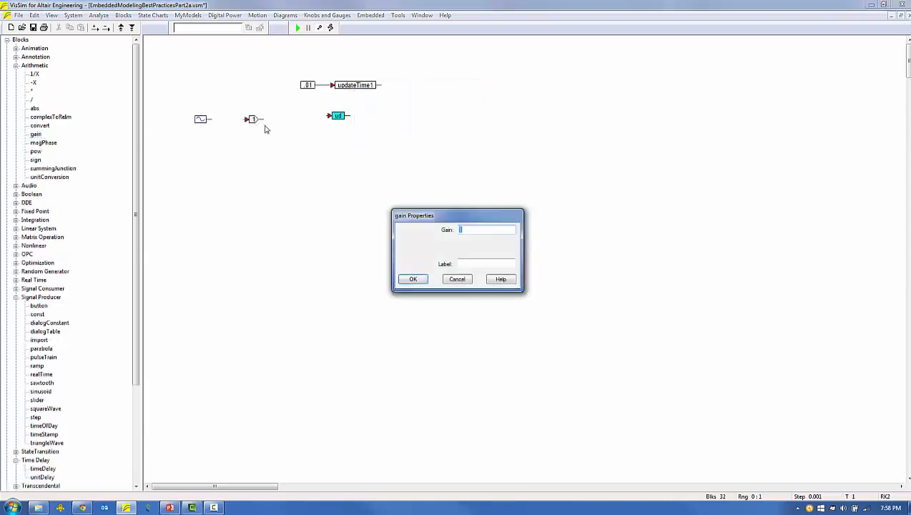
type("updateTime1")
left_click(419, 280)
Wire the sinusoid into the gain and insert a summingJunction between the gain and the ud compound.
left_click_drag(246, 120, 209, 119)
left_click_drag(338, 116, 366, 119)
mouse_move(53, 169)
left_mouse_down()
mouse_move(311, 116)
mouse_move(322, 125)
mouse_move(359, 123)
left_mouse_up()
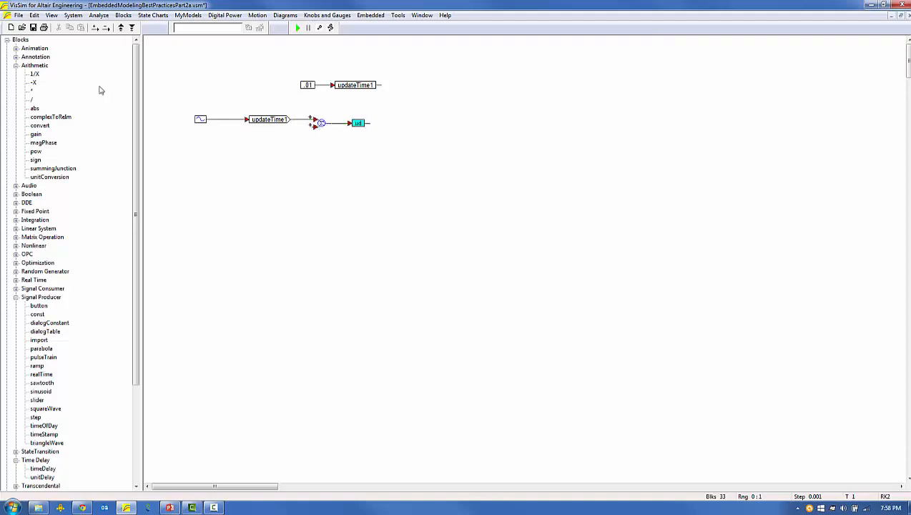
Feed the ud output back to the summing junction's second input through a wirePositioner placed below the forward path.
left_click(16, 57)
mouse_move(64, 152)
left_mouse_down()
mouse_move(288, 150)
mouse_move(414, 175)
left_mouse_up()
left_click_drag(314, 127, 369, 123)
left_click_drag(352, 161, 346, 146)
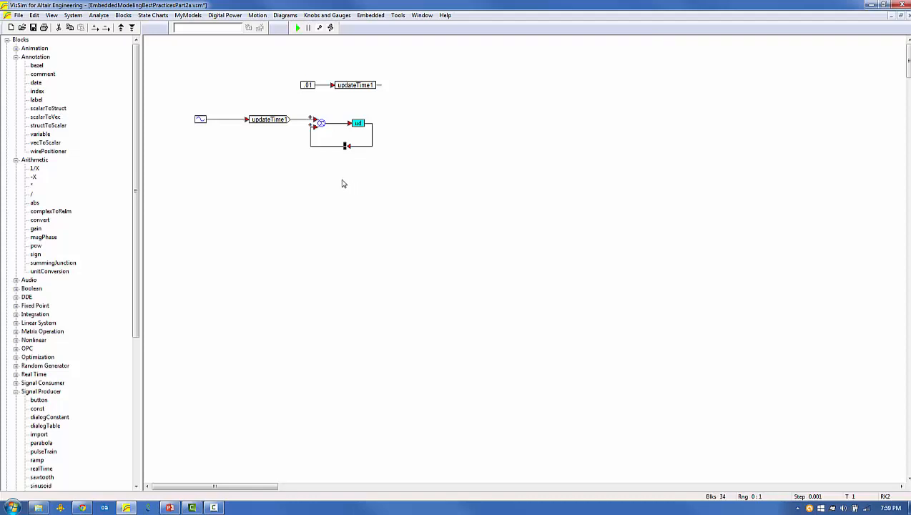
Add a plot block to the right of the loop and connect the ud output to its first input.
left_click(15, 160)
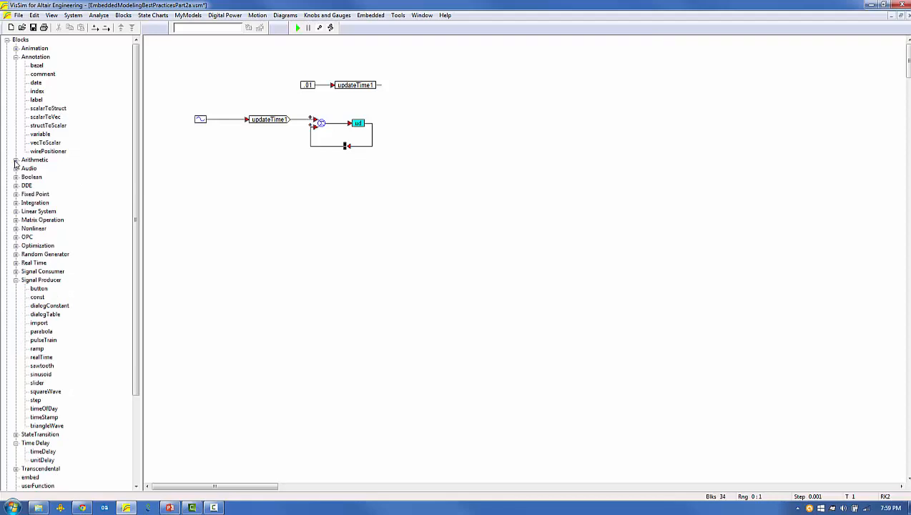
left_click(15, 272)
left_click(404, 135)
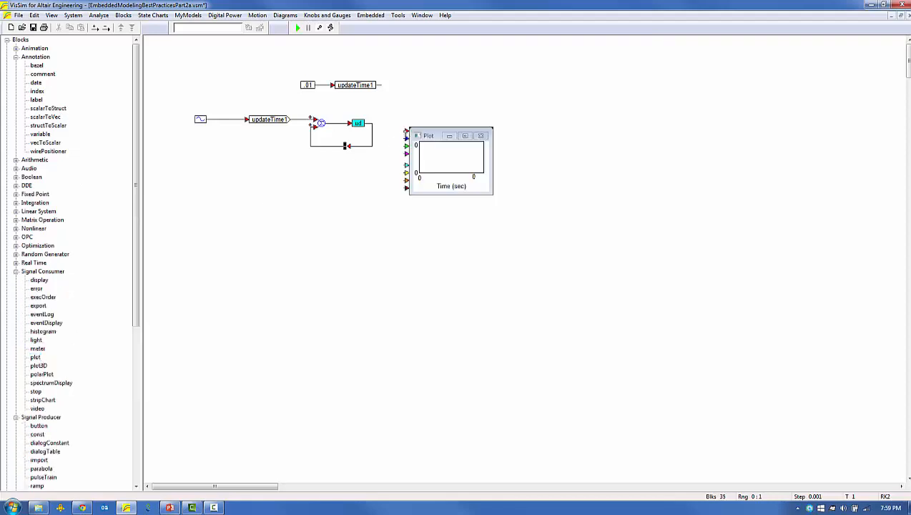
left_click_drag(424, 137, 454, 135)
left_click(345, 168)
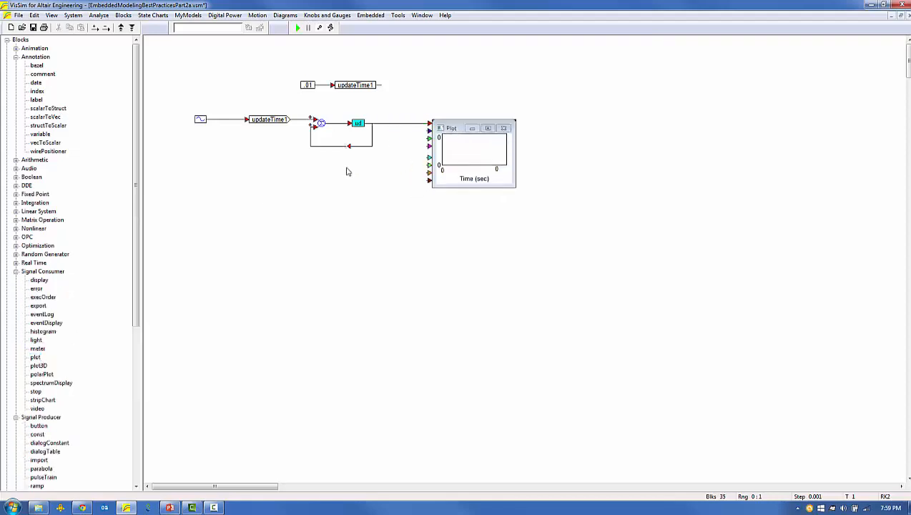
Check the simulation's start, time step and end values in the system properties.
left_click(75, 15)
left_click(100, 74)
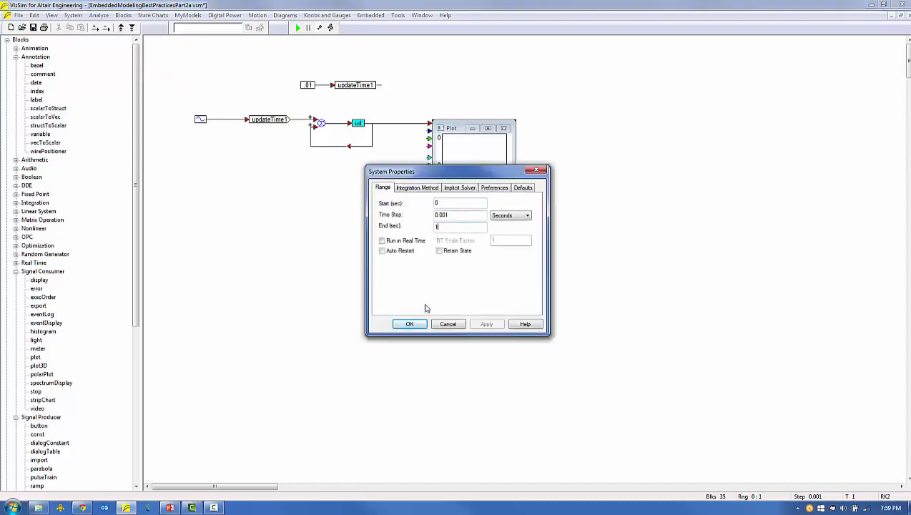
left_click(410, 324)
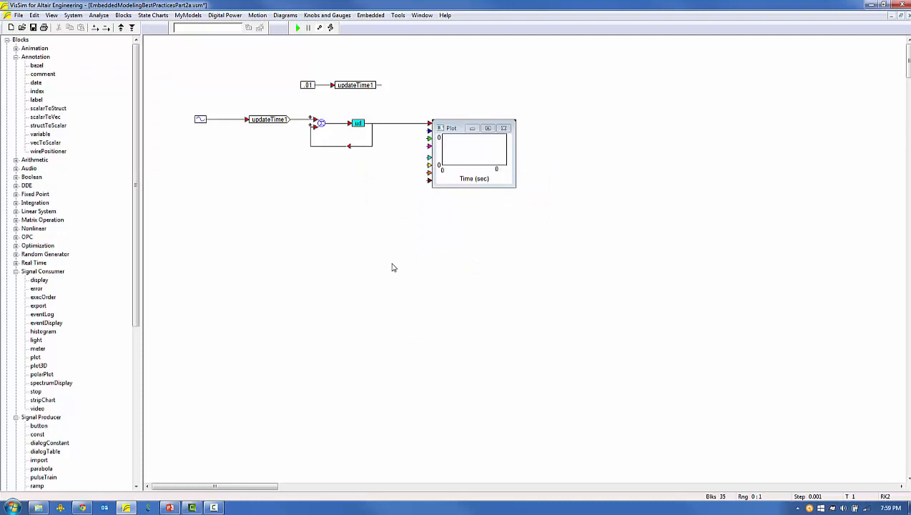
Run the simulation and enlarge the plot to show the ud output in detail.
left_click(299, 29)
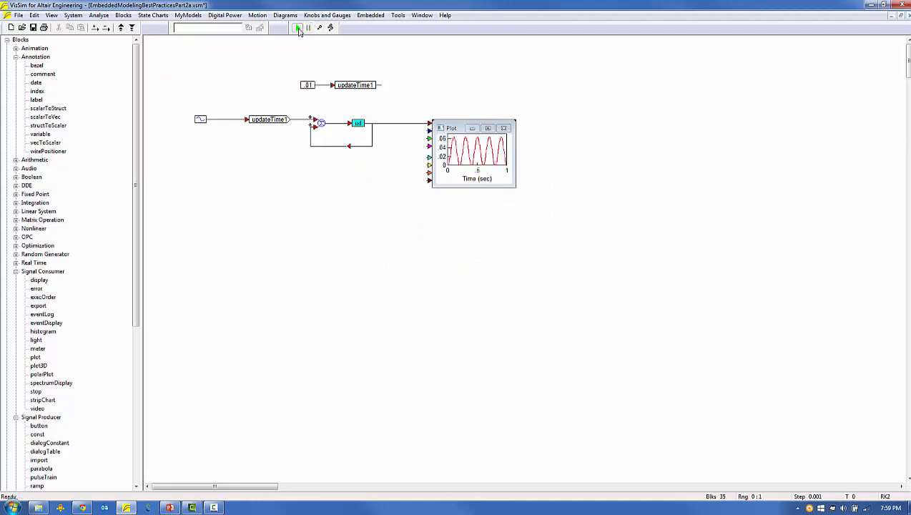
left_click_drag(515, 186, 618, 291)
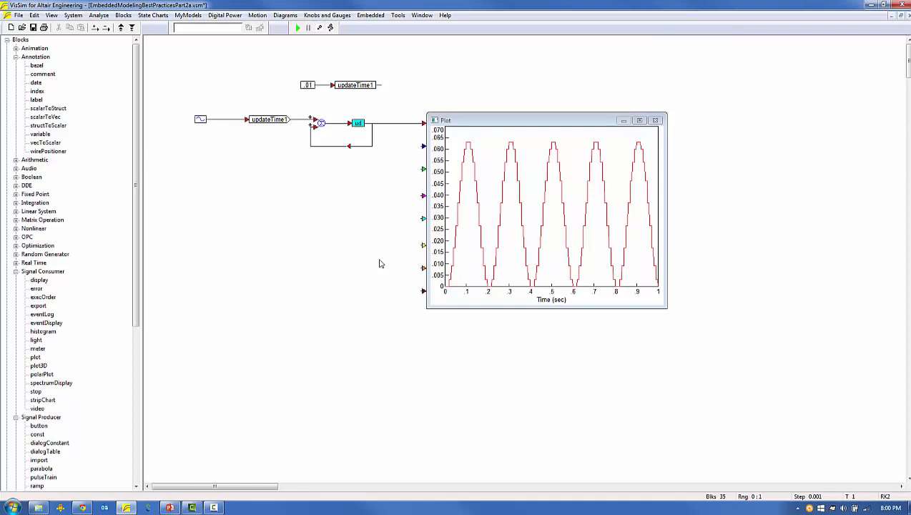
Add a 1/S integrator below the gain, wire it from the sinusoid to the plot's second input, and rerun the simulation.
left_click(123, 15)
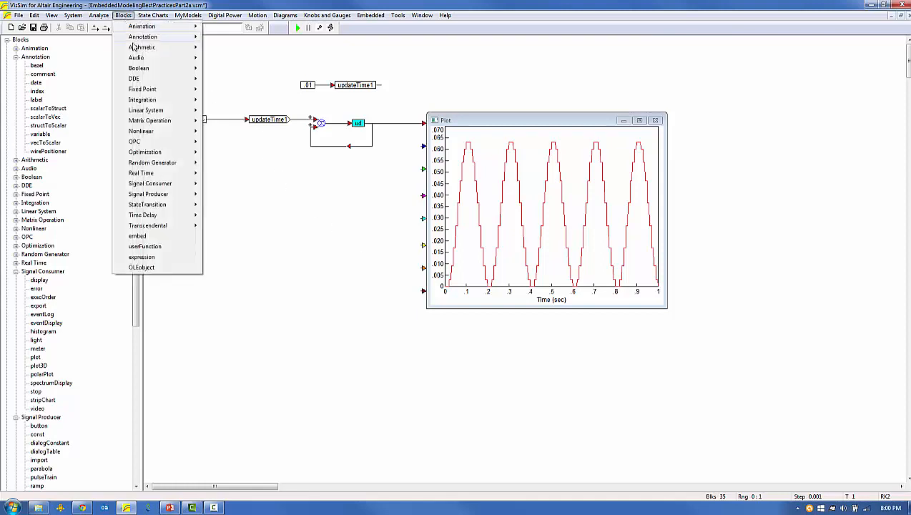
mouse_move(145, 102)
left_click(237, 111)
left_click(256, 170)
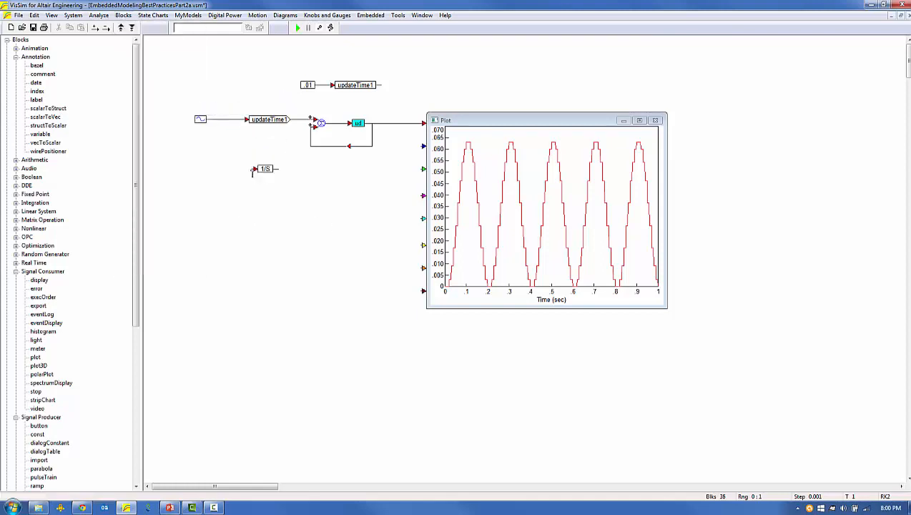
left_click_drag(255, 169, 213, 120)
left_click_drag(422, 147, 281, 172)
left_click_drag(345, 146, 346, 134)
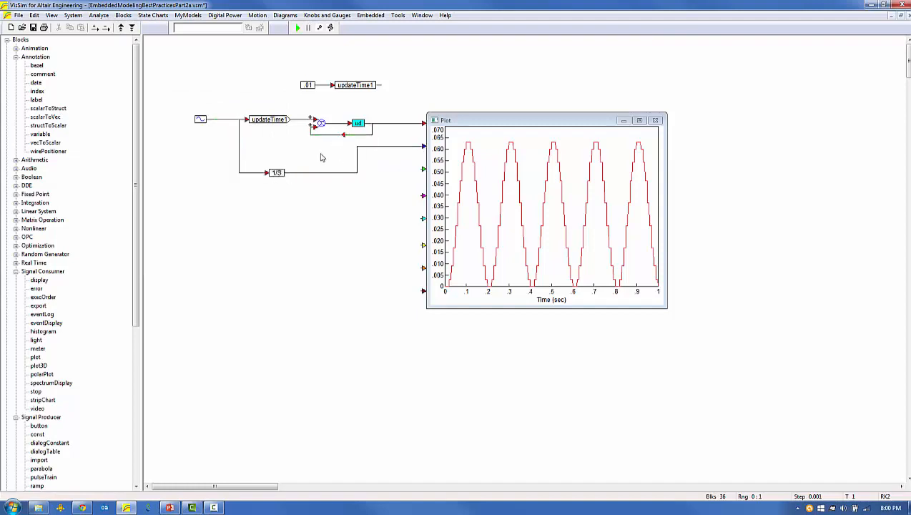
left_click(296, 28)
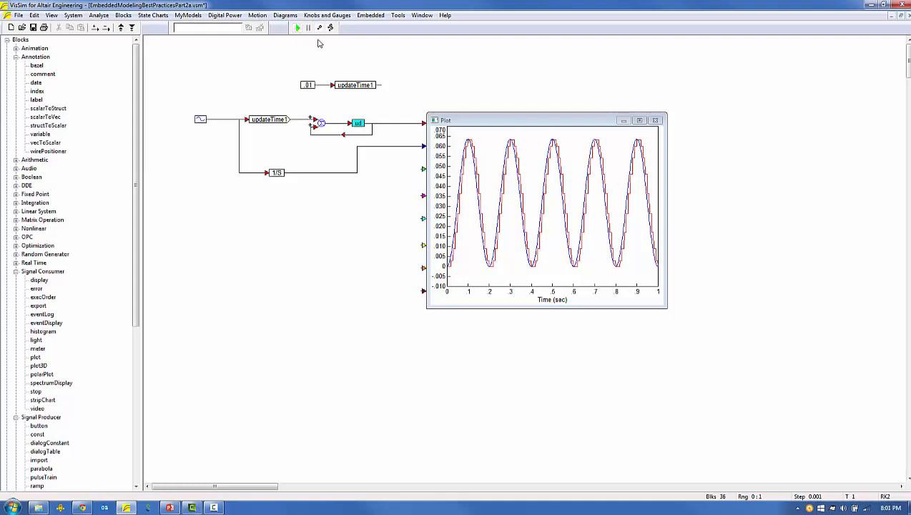
Enable Over Plot in the plot's properties and move the ud output wire to the plot's third input.
double_click(462, 163)
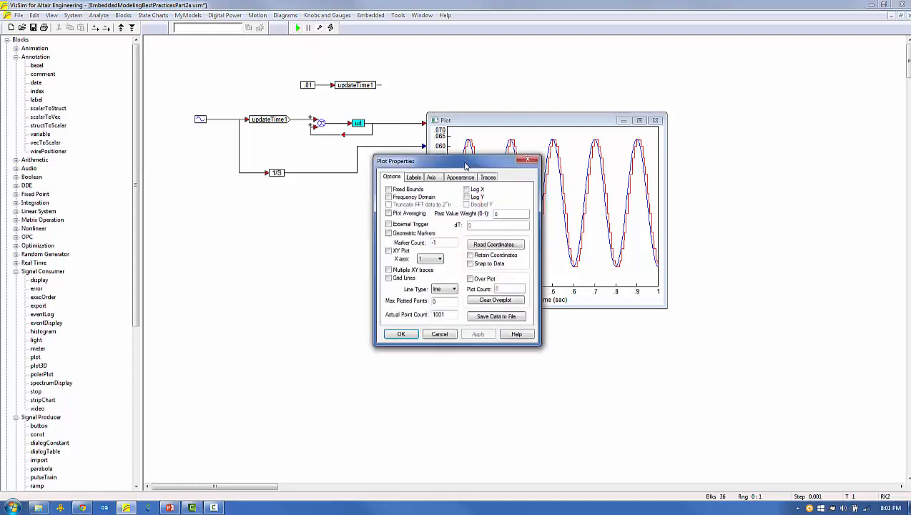
left_click(472, 278)
left_click(401, 334)
left_click_drag(423, 124, 422, 170)
Set the constant feeding updateTime1 to .005, rerun the simulation and enlarge the plot further.
double_click(312, 86)
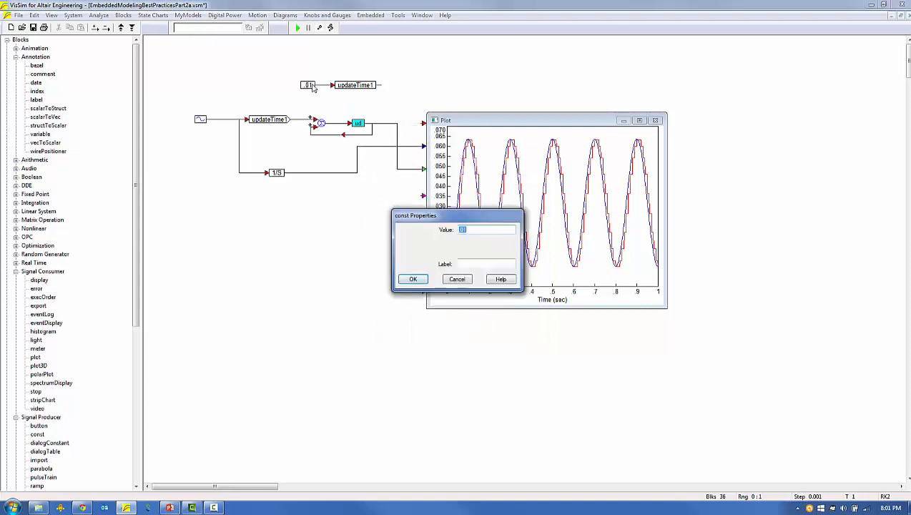
type(".005")
key("Return")
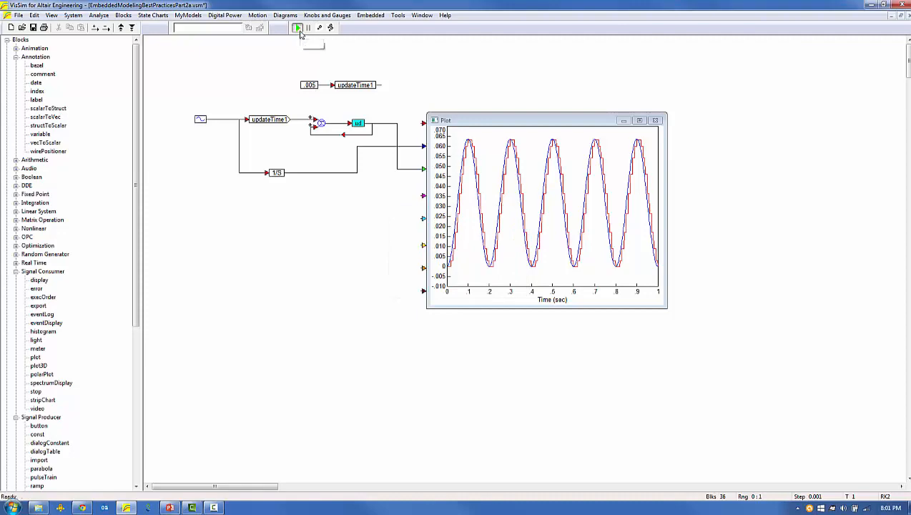
left_click(297, 28)
left_click_drag(667, 306, 795, 393)
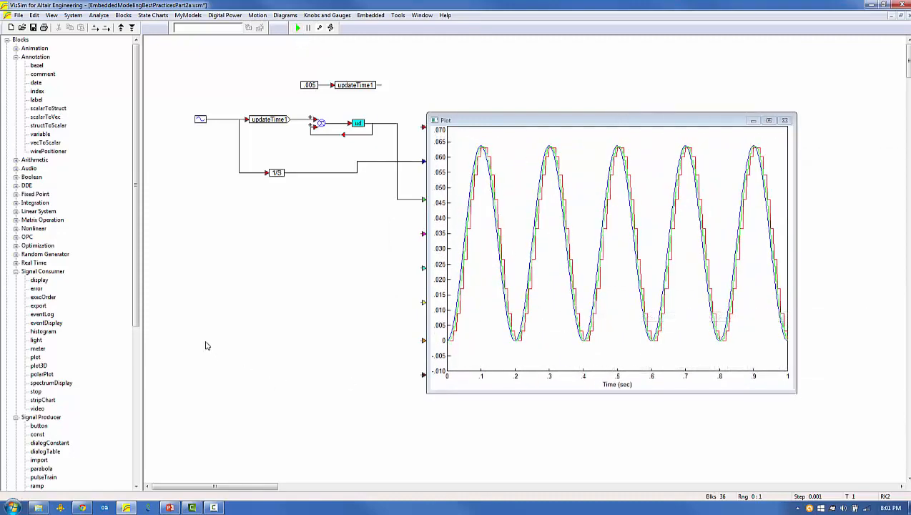